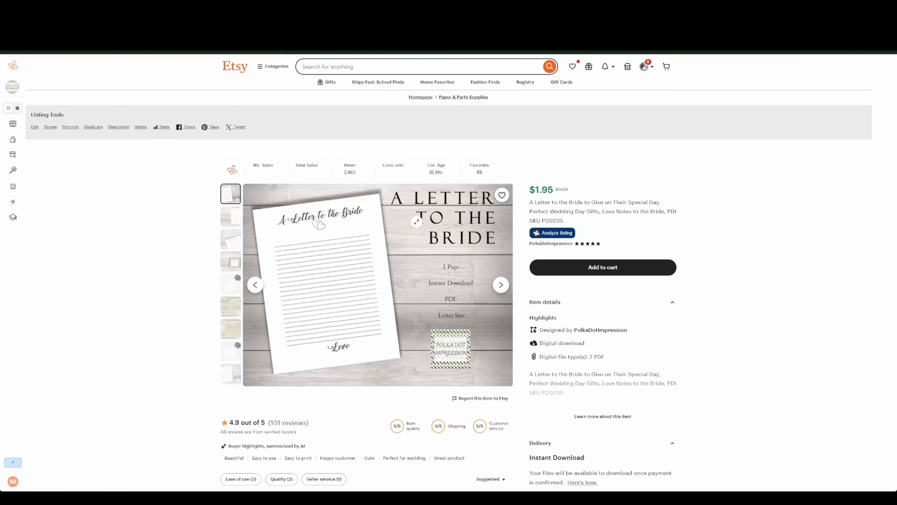
# Enlarge the "A Letter to the Bride" listing photos on Etsy and look through the product images.
pyautogui.click(404, 193)
pyautogui.click(691, 280)
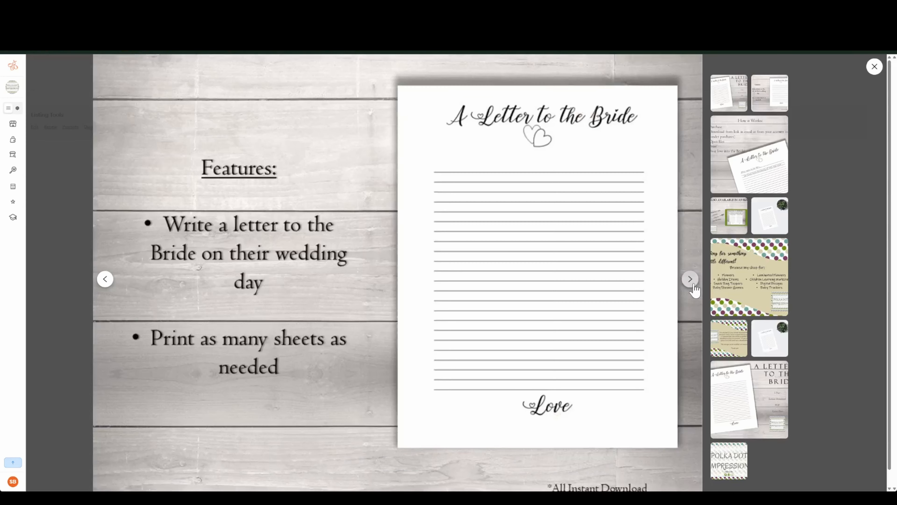
pyautogui.click(692, 280)
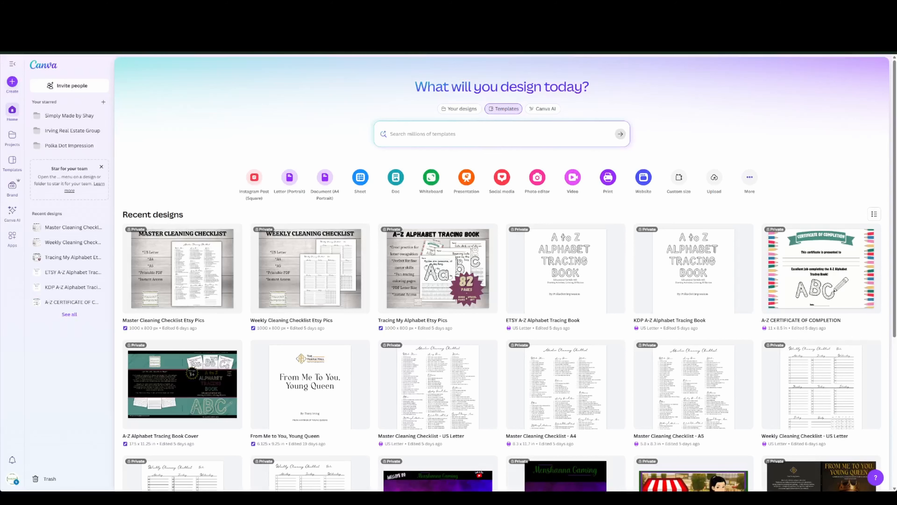
# In Canva, create a blank portrait US Letter design and dismiss the letterhead printing offer.
pyautogui.click(291, 178)
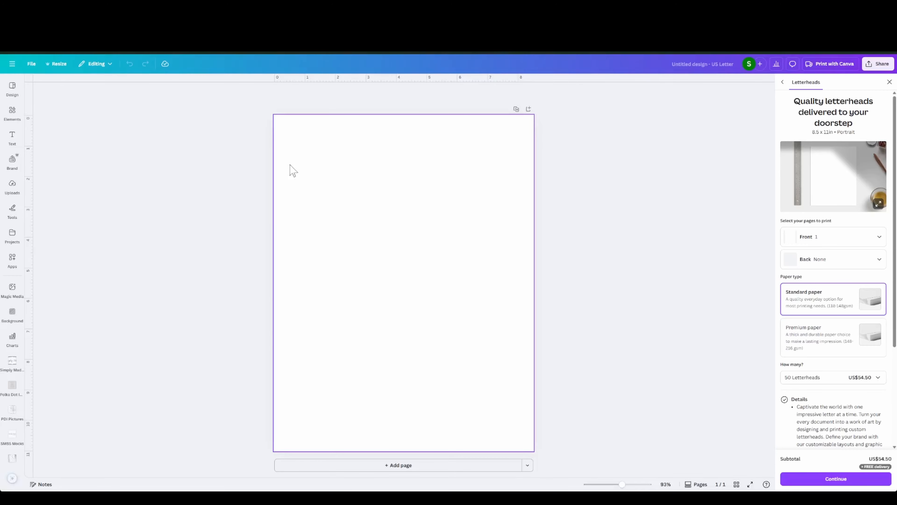
pyautogui.click(888, 83)
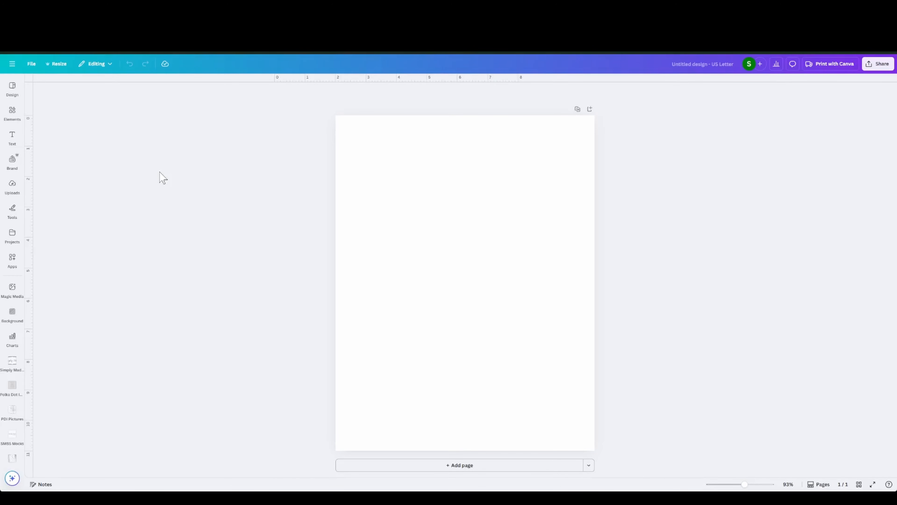
# Add a heading reading "Letter to the Bride" and place it near the top of the page.
pyautogui.click(11, 140)
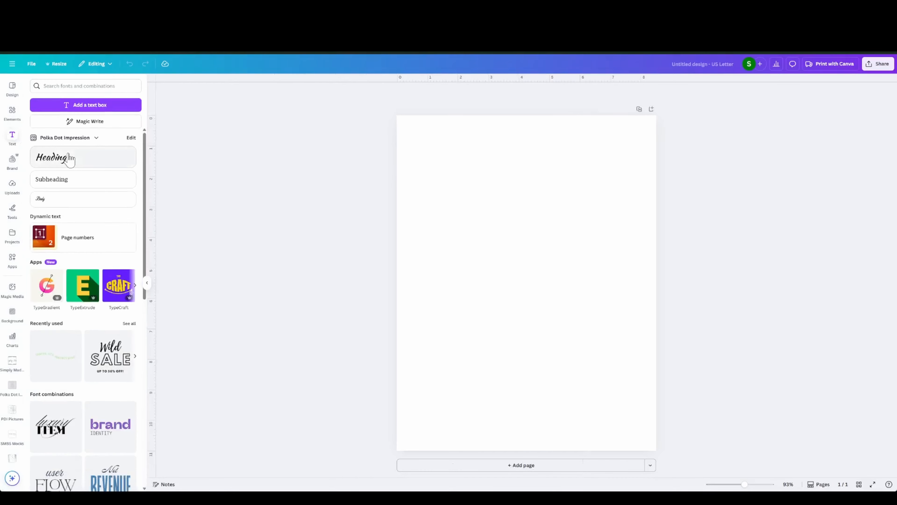
pyautogui.click(69, 157)
pyautogui.write('Le')
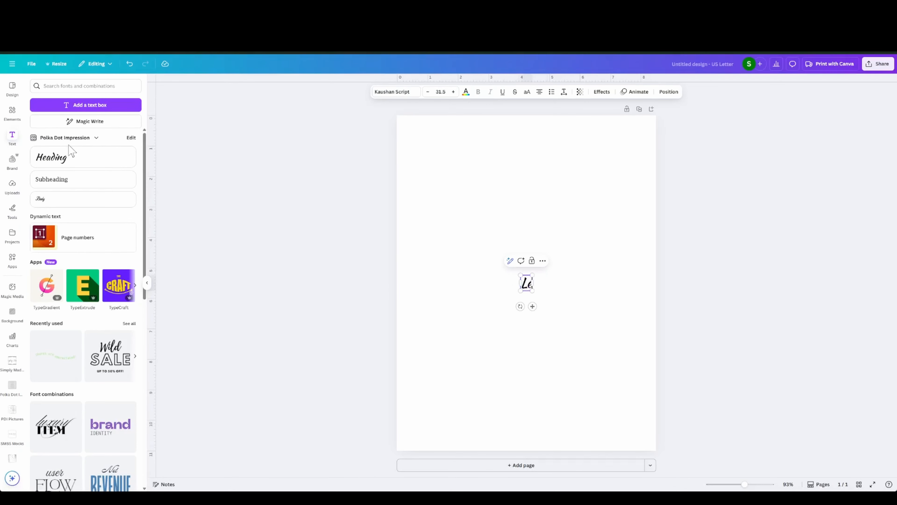
pyautogui.write('tter to the Bride')
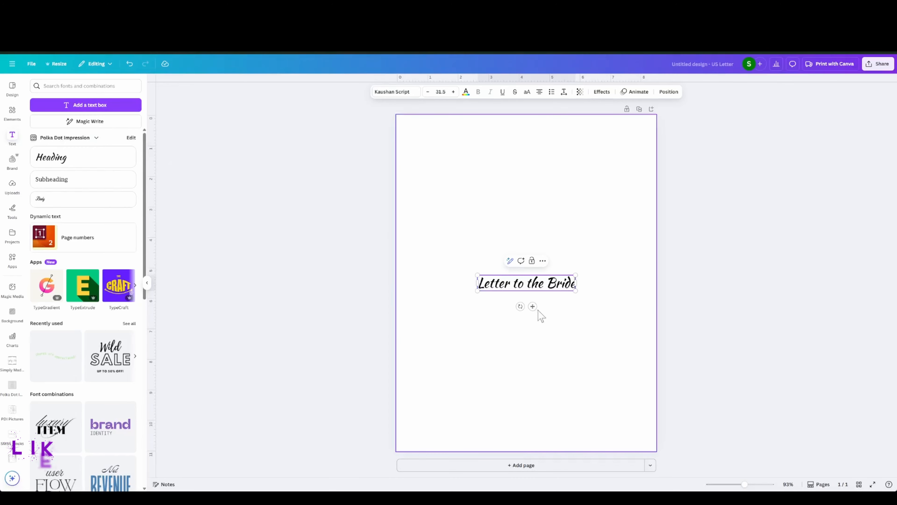
pyautogui.moveTo(532, 306); pyautogui.dragTo(530, 173)
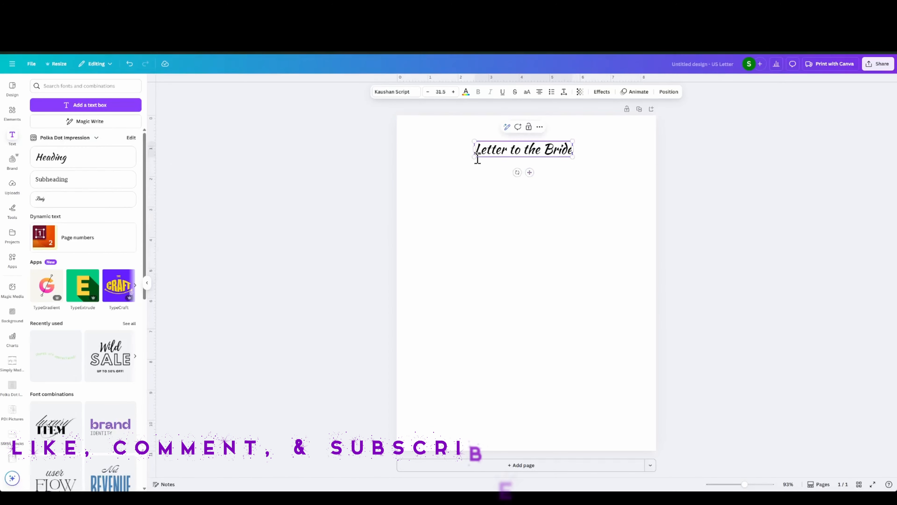
# Enlarge the "Letter to the Bride" heading to about size 59.5 and centre it horizontally on the page.
pyautogui.moveTo(475, 157); pyautogui.dragTo(426, 165)
pyautogui.moveTo(573, 164); pyautogui.dragTo(614, 171)
pyautogui.moveTo(527, 159); pyautogui.dragTo(531, 159)
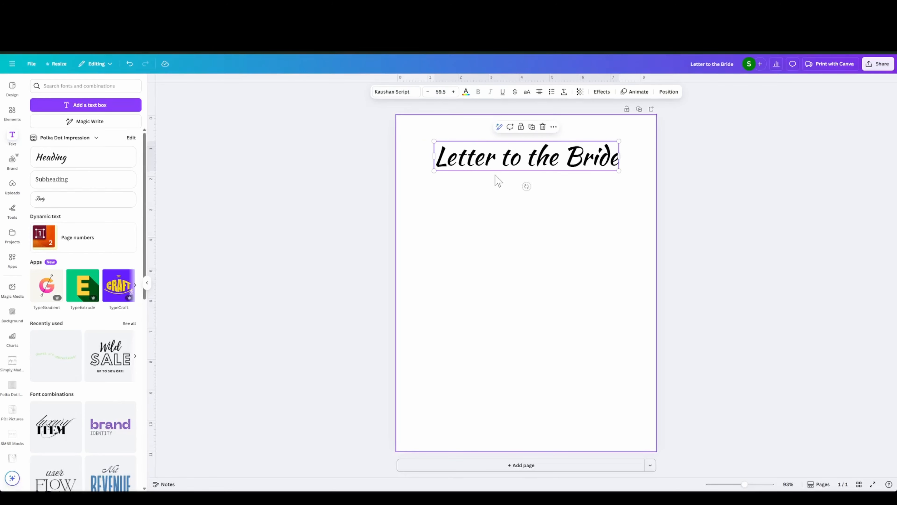
# List the Elegant-style fonts for the heading and restrict them to free ones.
pyautogui.click(391, 93)
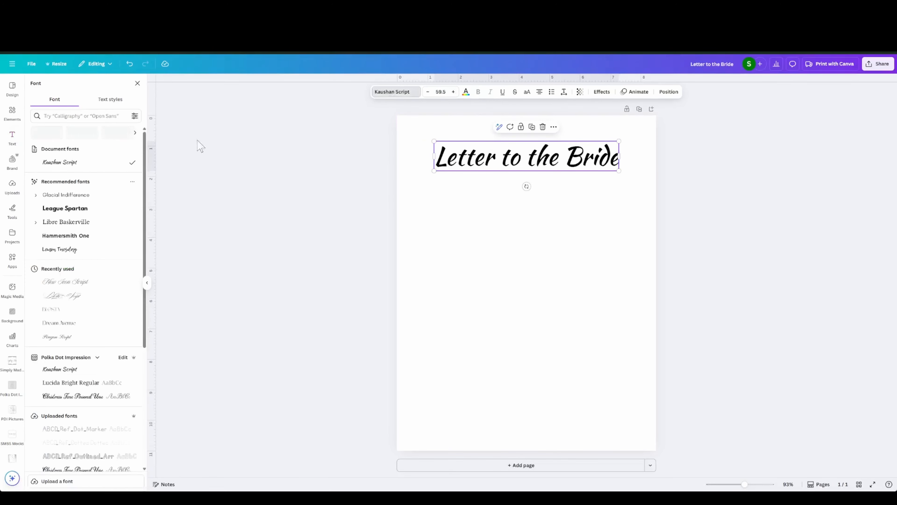
pyautogui.click(135, 132)
pyautogui.click(135, 133)
pyautogui.click(135, 133)
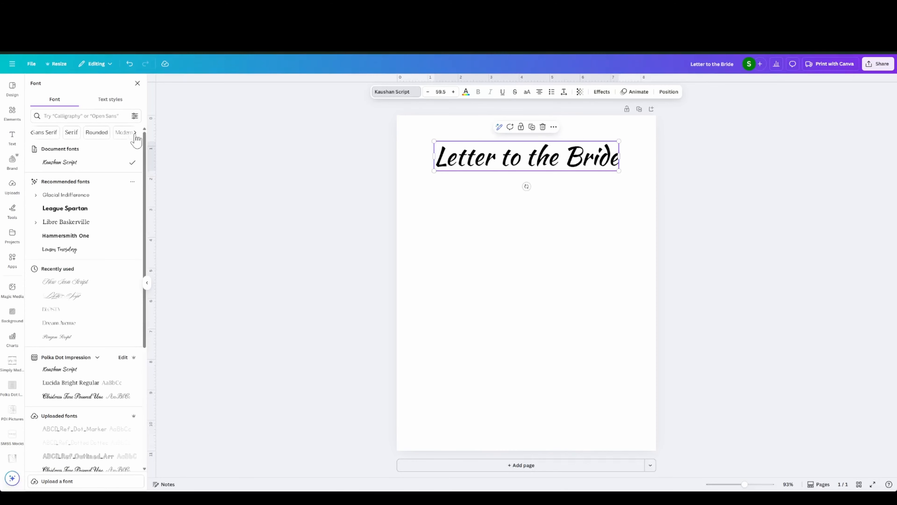
pyautogui.click(135, 133)
pyautogui.click(86, 134)
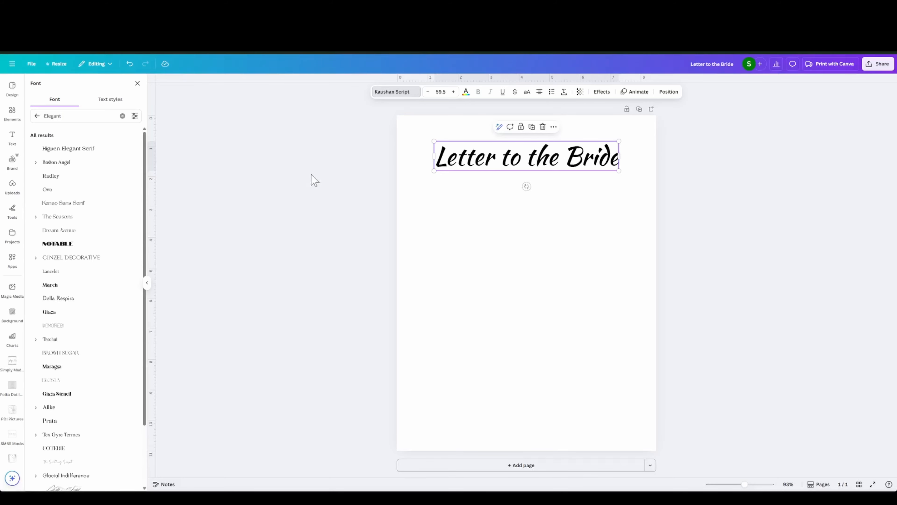
pyautogui.click(135, 116)
pyautogui.click(40, 175)
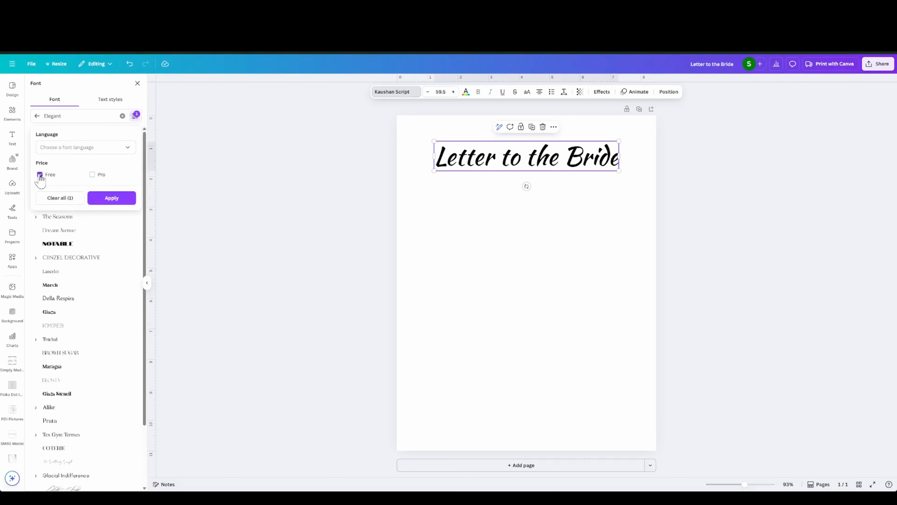
pyautogui.click(117, 199)
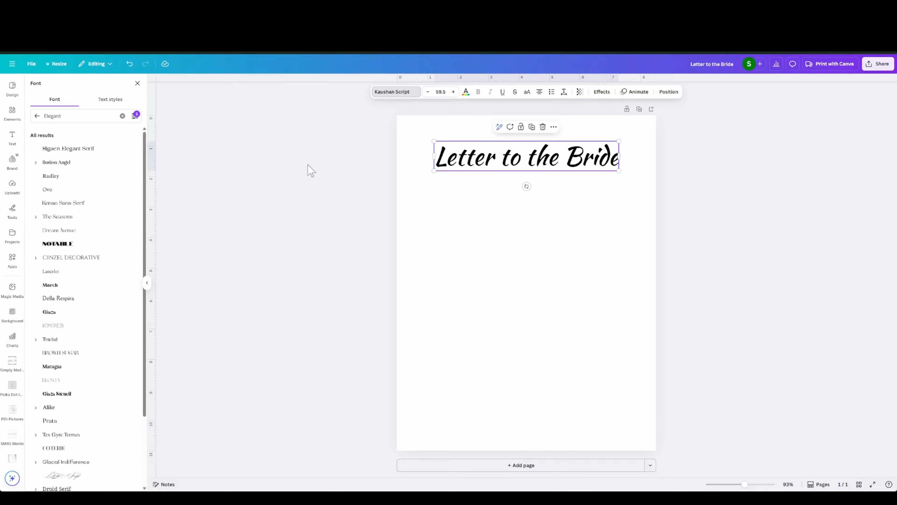
# Try Cinzel Decorative on the heading, then set its font to Blosta Script.
pyautogui.scroll(-3, 72, 229)
pyautogui.click(81, 159)
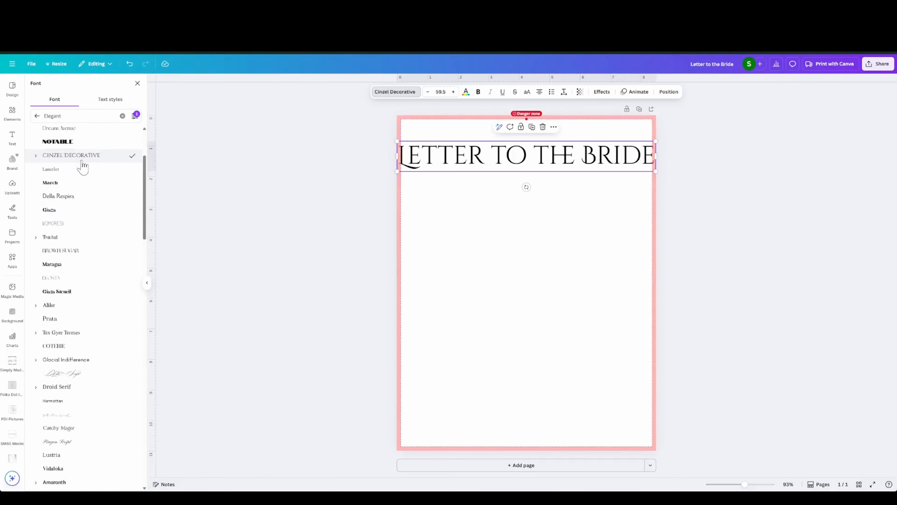
pyautogui.scroll(-2, 82, 204)
pyautogui.click(85, 210)
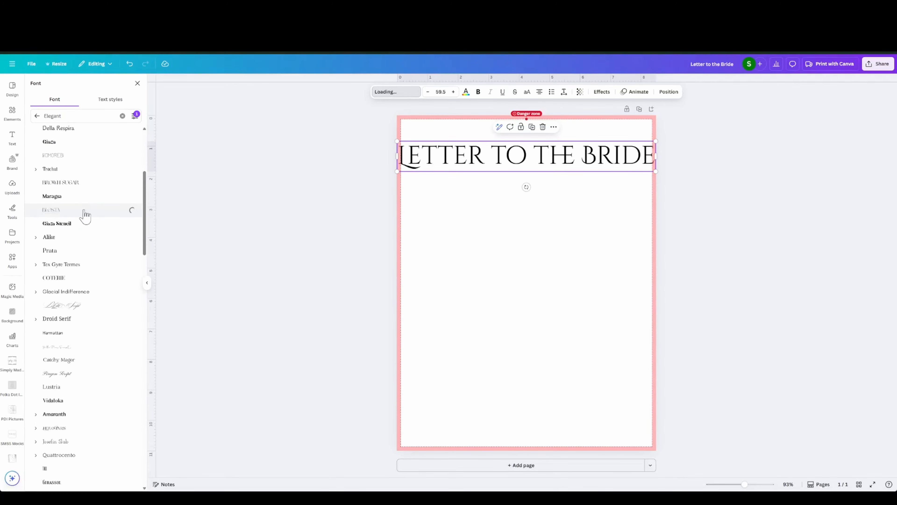
pyautogui.click(89, 312)
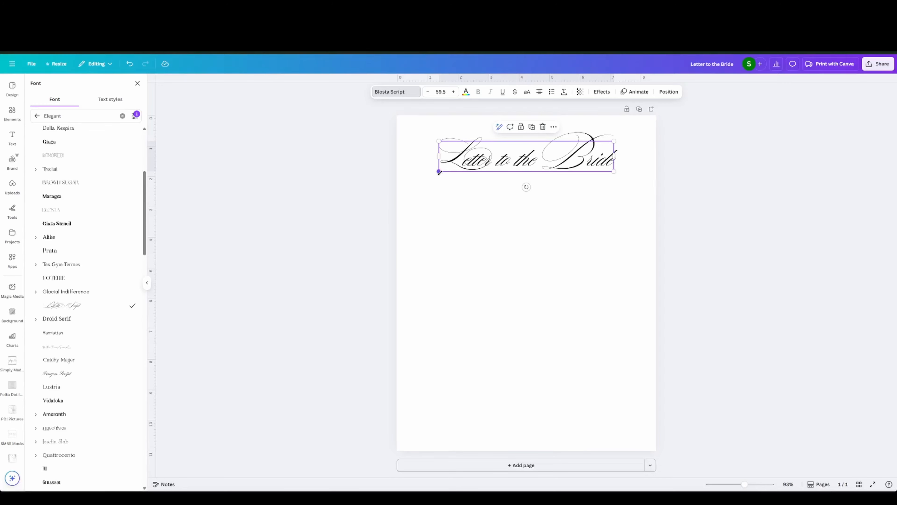
# Enlarge the script heading slightly and recentre it at the top of the page.
pyautogui.moveTo(439, 172); pyautogui.dragTo(427, 173)
pyautogui.moveTo(524, 166); pyautogui.dragTo(526, 158)
pyautogui.click(365, 177)
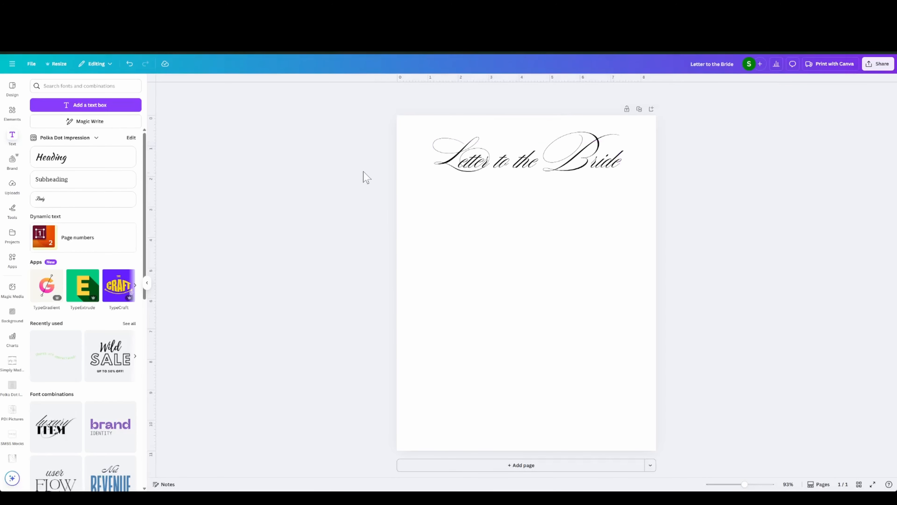
# Search the elements for "wedding" and limit the results to free graphics.
pyautogui.click(13, 112)
pyautogui.click(54, 86)
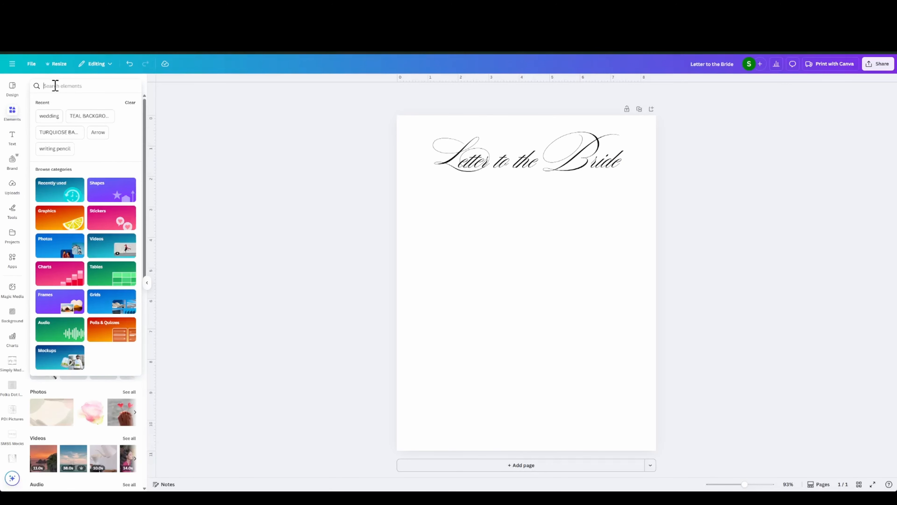
pyautogui.write('wedding')
pyautogui.press('Return')
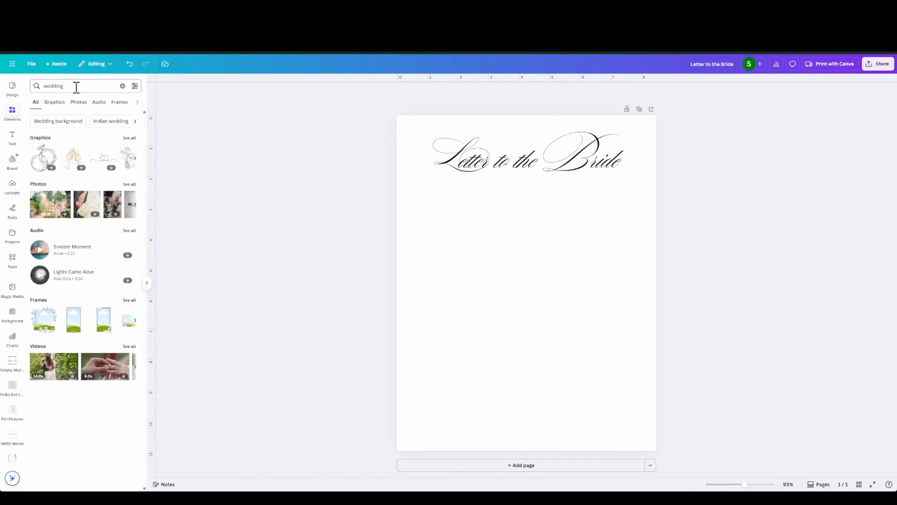
pyautogui.click(130, 138)
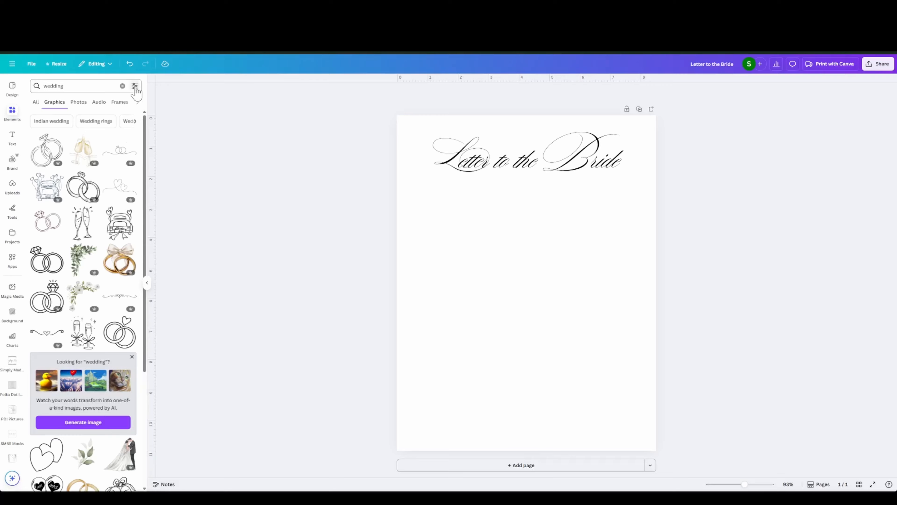
pyautogui.click(135, 86)
pyautogui.click(43, 244)
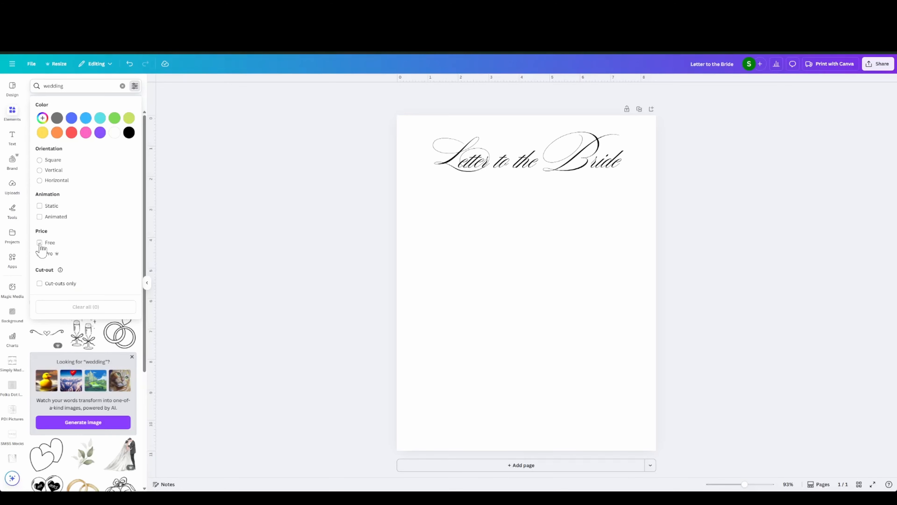
pyautogui.click(137, 91)
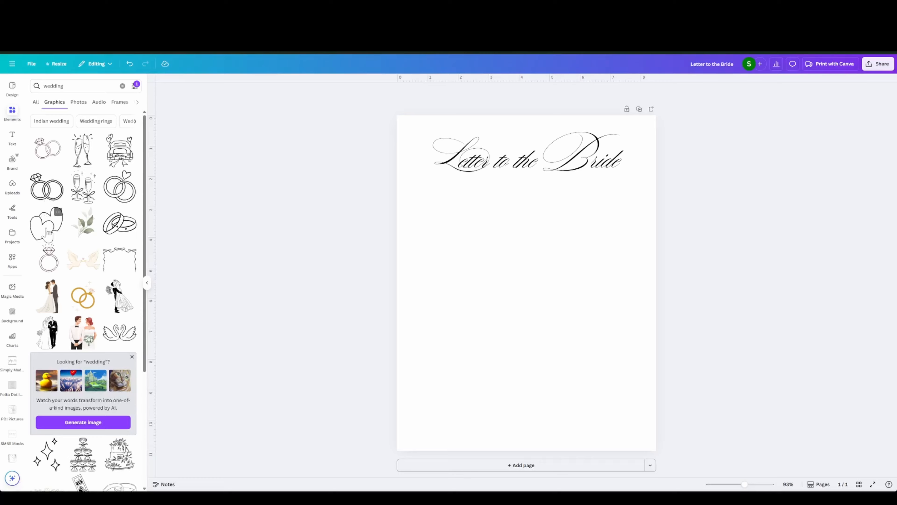
# Add the outlined double-heart graphic, shrink it to a small accent and centre it just below the heading.
pyautogui.click(48, 233)
pyautogui.moveTo(478, 339); pyautogui.dragTo(533, 200)
pyautogui.click(595, 235)
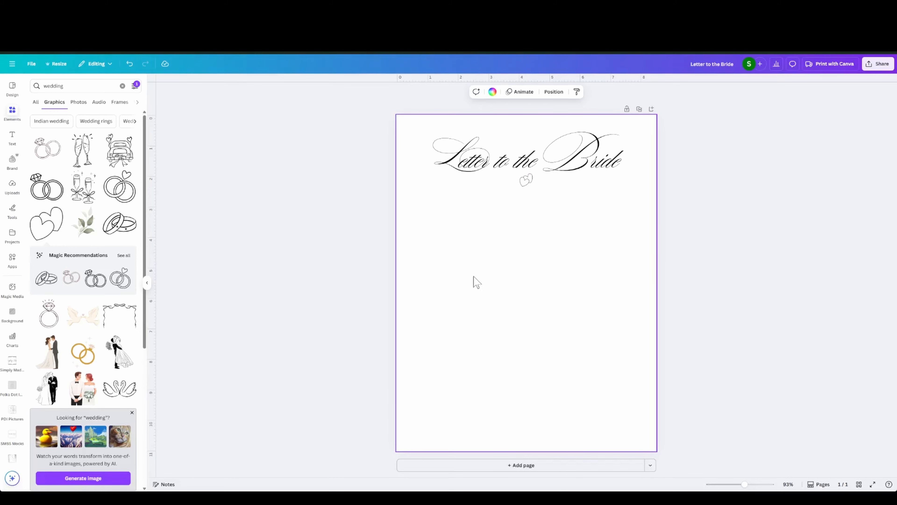
# Add a straight line below the hearts and stretch it across the page between the side margins.
pyautogui.click(122, 86)
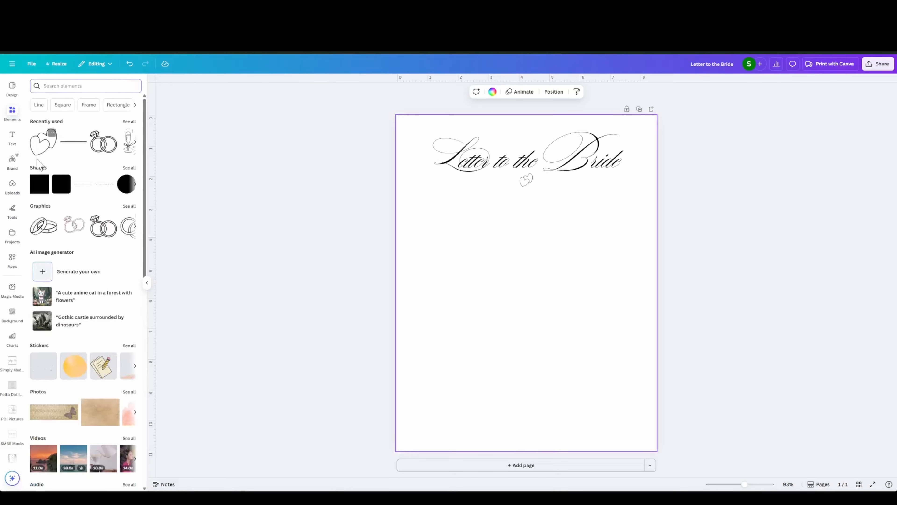
pyautogui.click(82, 183)
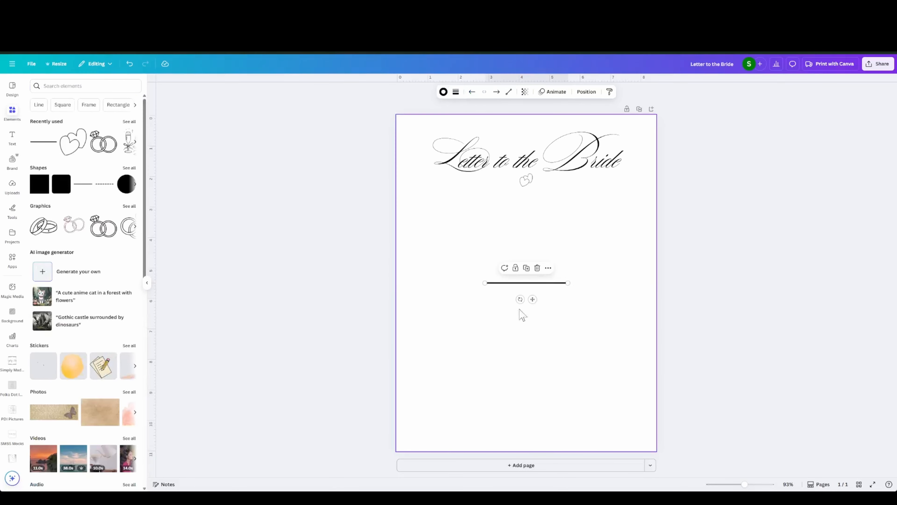
pyautogui.moveTo(535, 299); pyautogui.dragTo(629, 200)
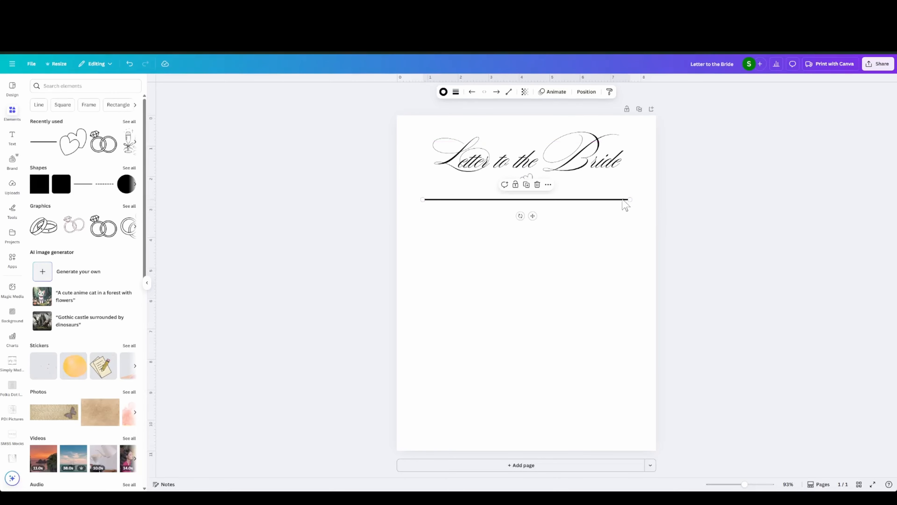
# Set the line's stroke weight to 1.
pyautogui.click(459, 93)
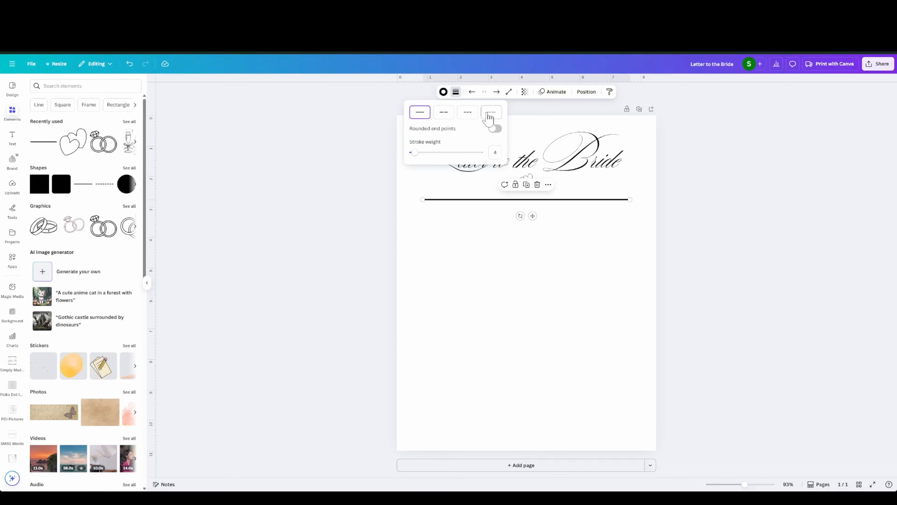
pyautogui.doubleClick(496, 152)
pyautogui.write('1')
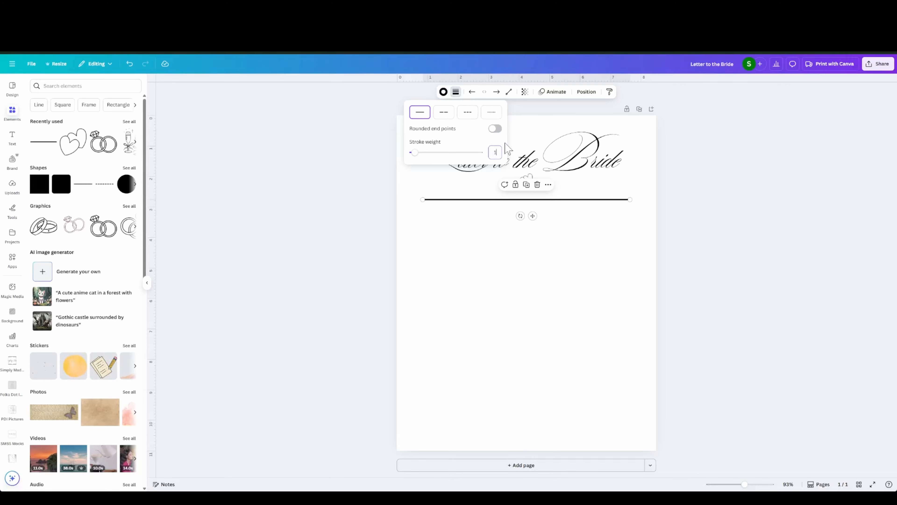
pyautogui.click(581, 228)
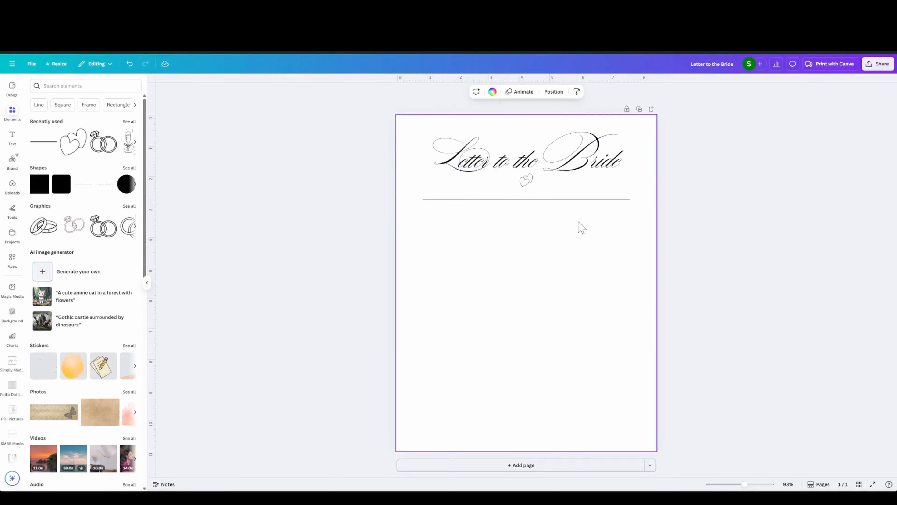
# Duplicate the thin line and align the copy a short distance below the first as a second writing line.
pyautogui.click(564, 204)
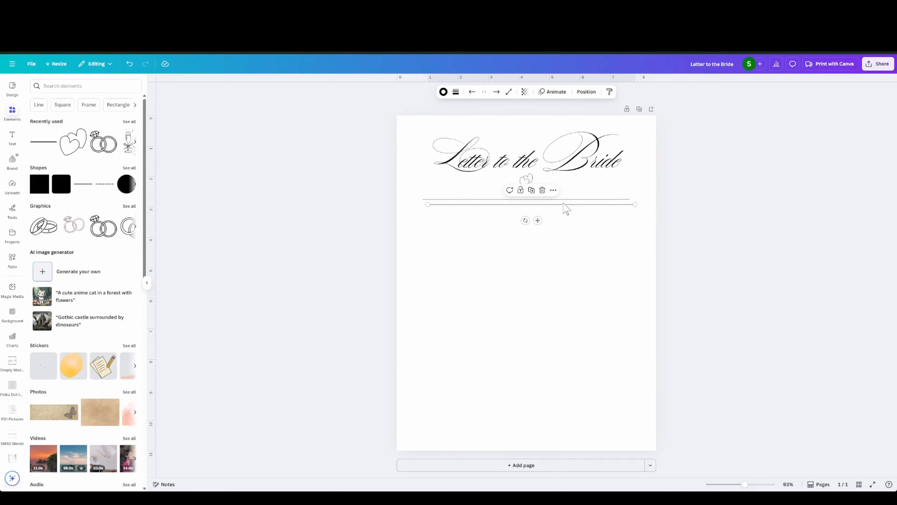
pyautogui.moveTo(532, 215); pyautogui.dragTo(534, 226)
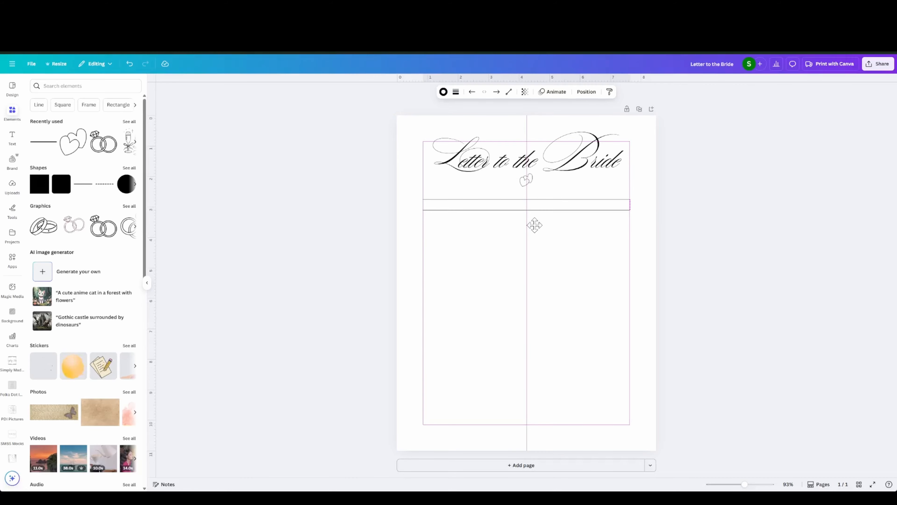
pyautogui.moveTo(535, 225); pyautogui.dragTo(534, 225)
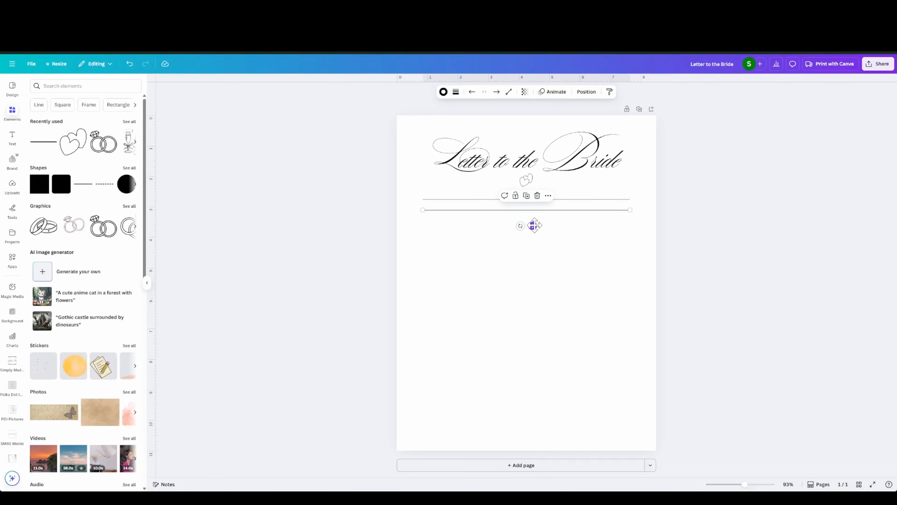
# Duplicate the second writing line repeatedly at the same spacing until 20 evenly spaced lines fill the page.
pyautogui.rightClick(547, 212)
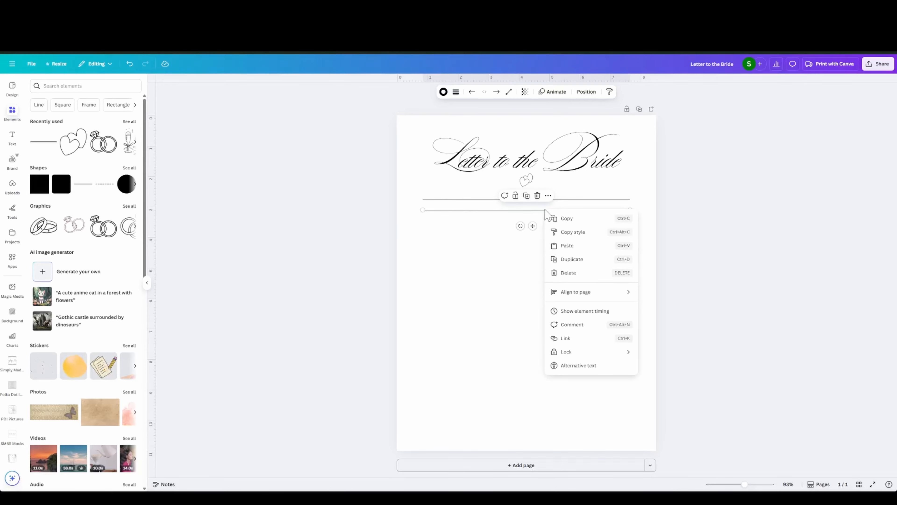
pyautogui.click(565, 259)
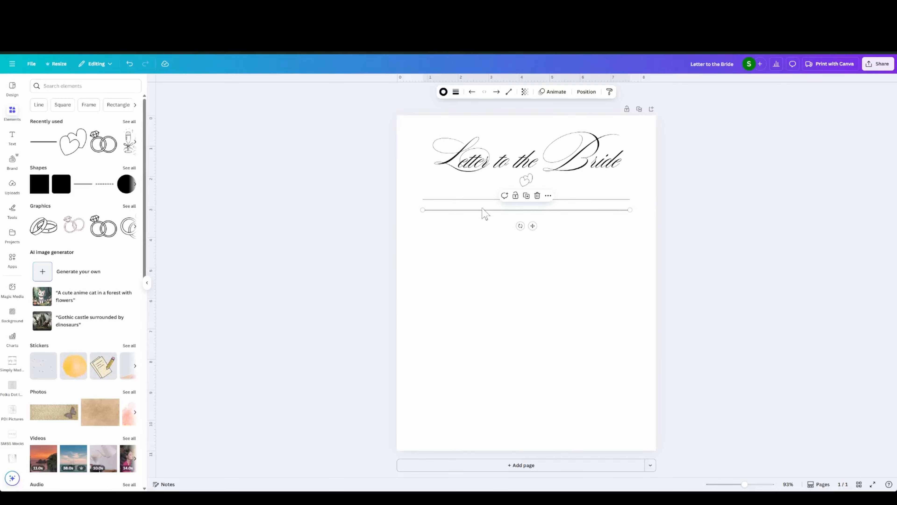
pyautogui.hotkey('ctrl', 'd')
pyautogui.hotkey('ctrl', 'd')
pyautogui.hotkey('ctrl', 'd')
pyautogui.hotkey('ctrl', 'd')
pyautogui.hotkey('ctrl', 'd')
pyautogui.hotkey('ctrl', 'd')
pyautogui.hotkey('ctrl', 'd')
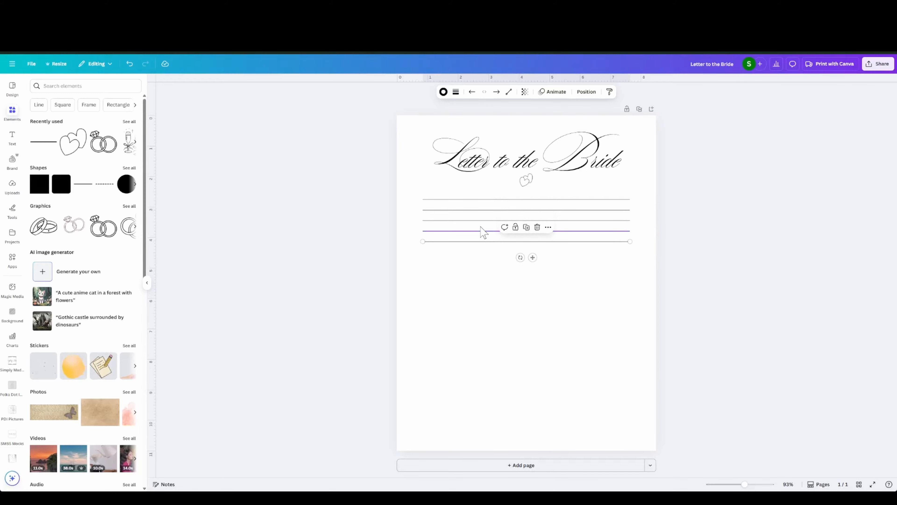
pyautogui.hotkey('ctrl', 'd')
pyautogui.hotkey('ctrl', 'd')
pyautogui.hotkey('ctrl', 'd')
pyautogui.hotkey('ctrl', 'd')
pyautogui.hotkey('ctrl', 'd')
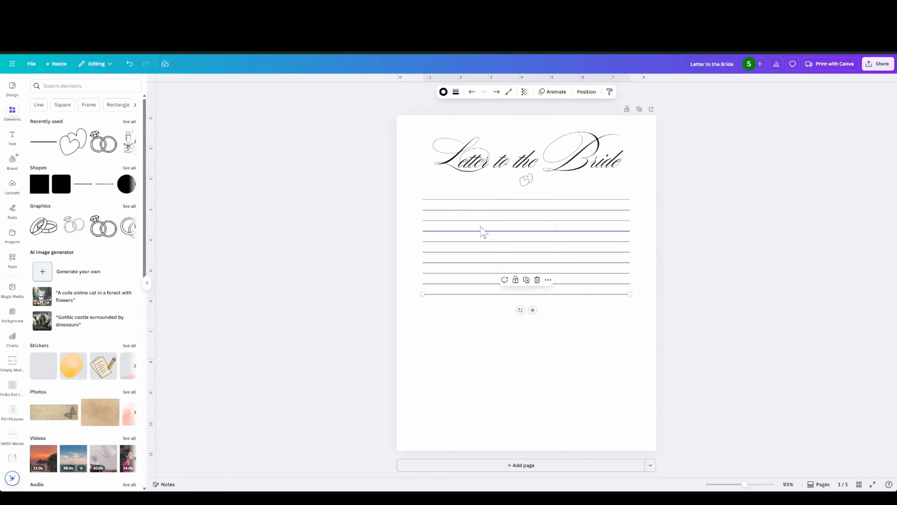
pyautogui.hotkey('ctrl', 'd')
pyautogui.hotkey('ctrl', 'd')
pyautogui.hotkey('ctrl', 'd')
pyautogui.hotkey('ctrl', 'd')
pyautogui.hotkey('ctrl', 'd')
pyautogui.hotkey('ctrl', 'd')
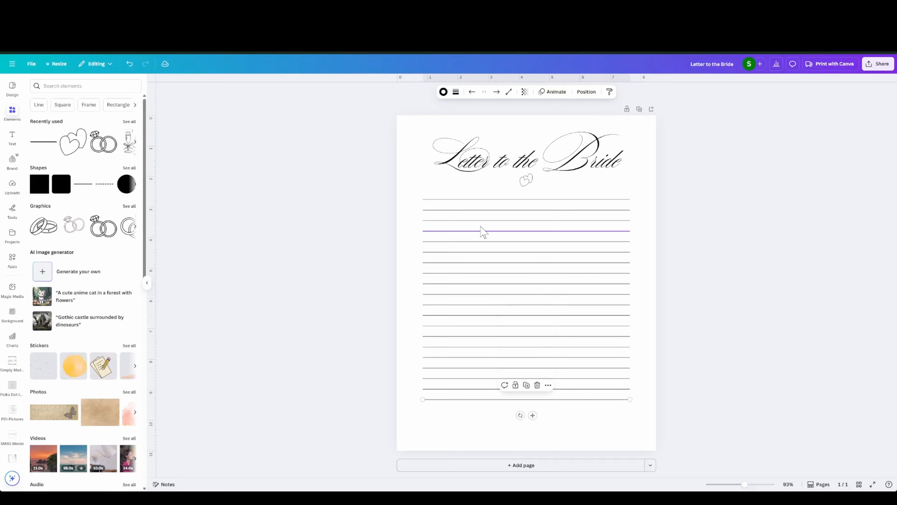
pyautogui.click(650, 286)
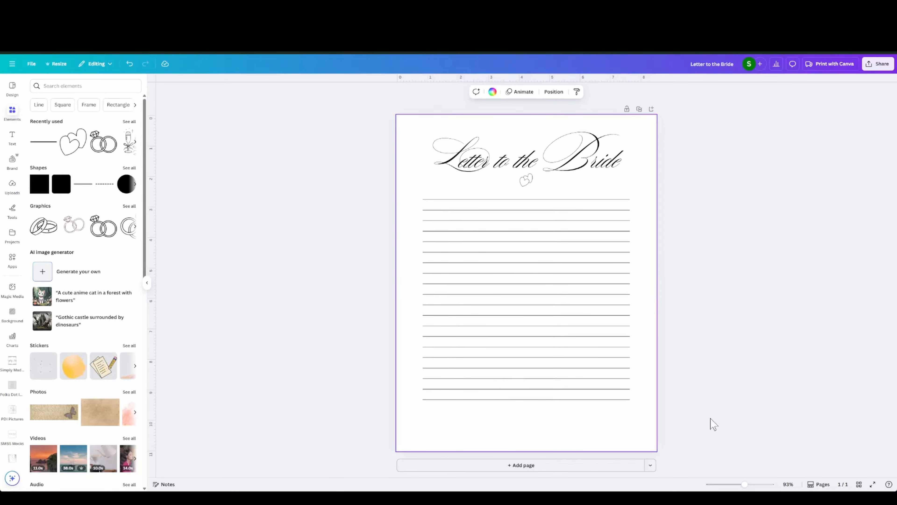
# Select all the writing lines together and open their position options.
pyautogui.moveTo(683, 423); pyautogui.dragTo(348, 194)
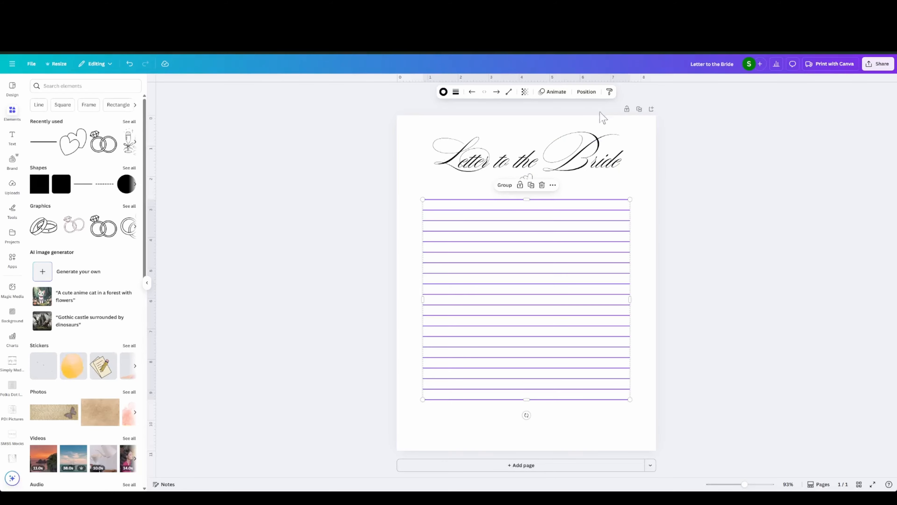
pyautogui.click(586, 91)
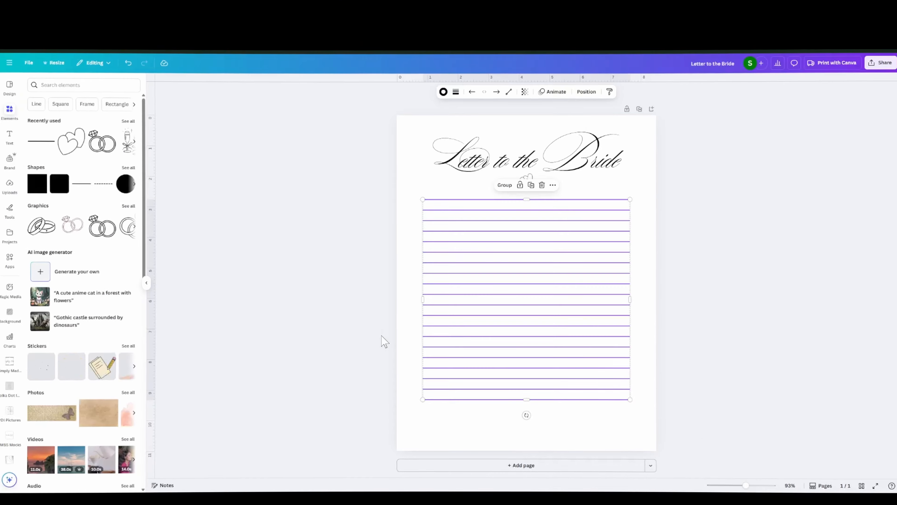
pyautogui.click(383, 340)
# Duplicate the script heading, place the copy below the last writing line and change its text to "Love,".
pyautogui.click(511, 158)
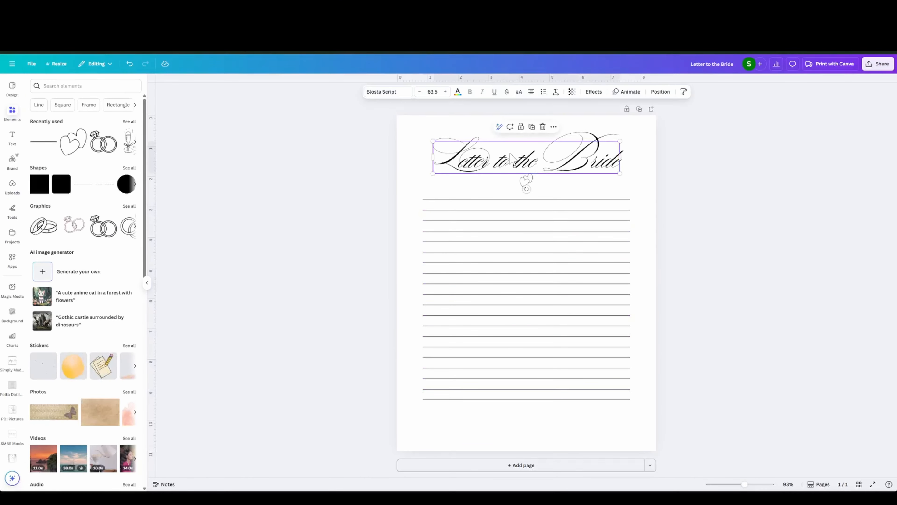
pyautogui.hotkey('ctrl', 'd')
pyautogui.moveTo(511, 158); pyautogui.dragTo(510, 413)
pyautogui.doubleClick(511, 414)
pyautogui.write('Love,')
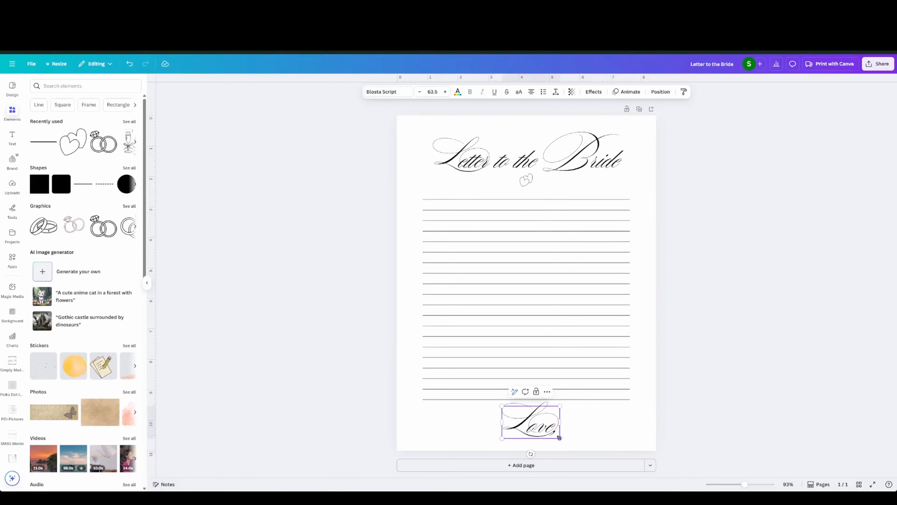
# Shrink the "Love," closing to a font size of about 36.8 and leave it just below the lines.
pyautogui.moveTo(560, 438); pyautogui.dragTo(508, 418)
pyautogui.click(561, 430)
pyautogui.click(711, 416)
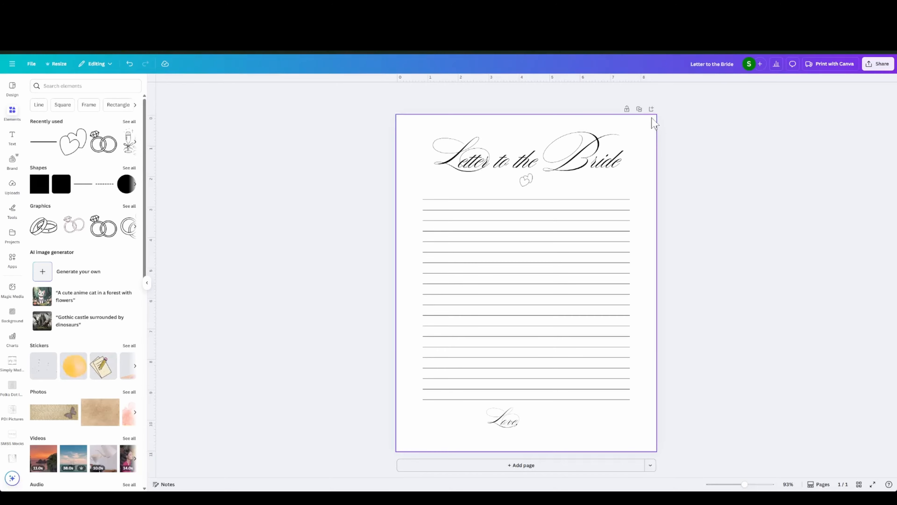
# Duplicate the finished page and browse the elegant fonts for the heading on the copy.
pyautogui.click(639, 109)
pyautogui.click(540, 169)
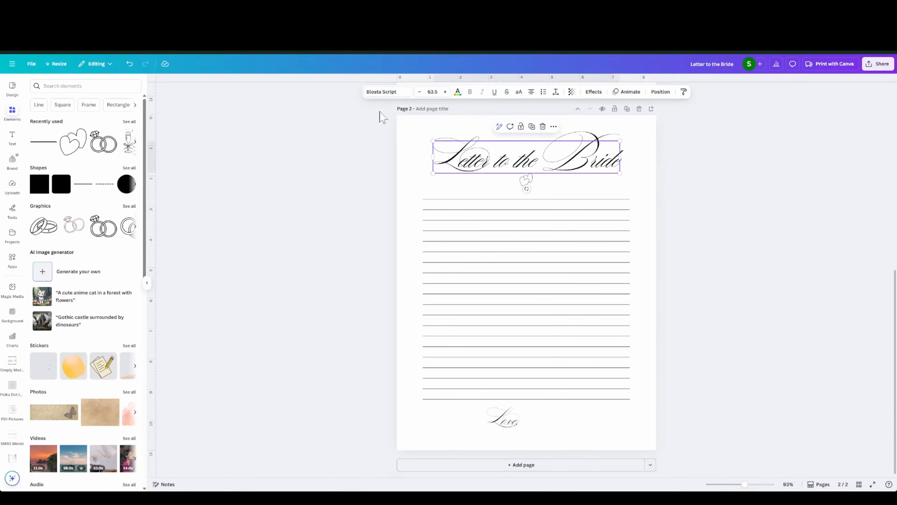
pyautogui.click(382, 92)
pyautogui.scroll(-8, 91, 293)
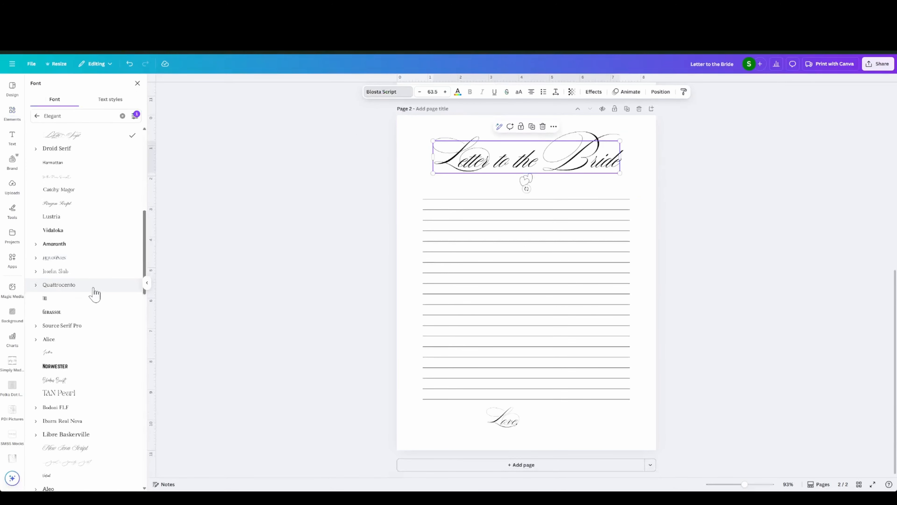
# Try the Shadow Script, Simple Serenity and Moontime fonts on the second page's heading.
pyautogui.click(83, 280)
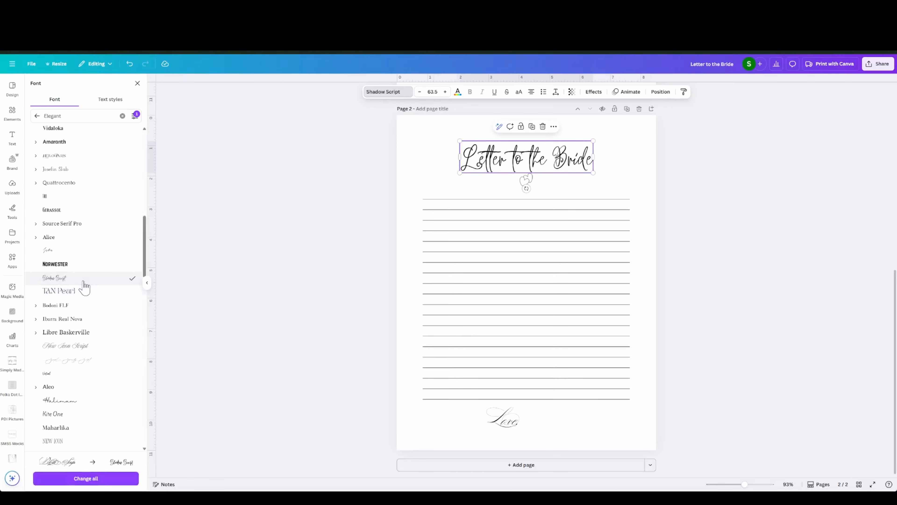
pyautogui.scroll(-2, 84, 287)
pyautogui.click(80, 295)
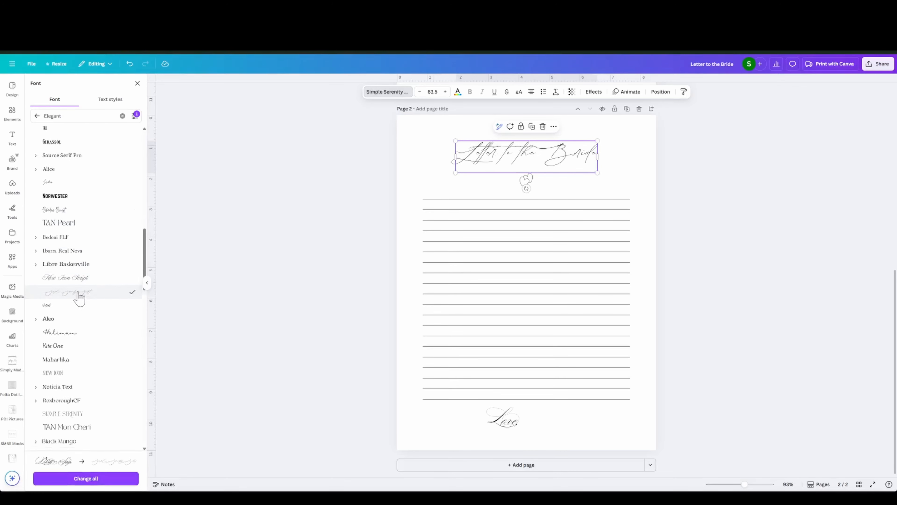
pyautogui.scroll(-6, 80, 297)
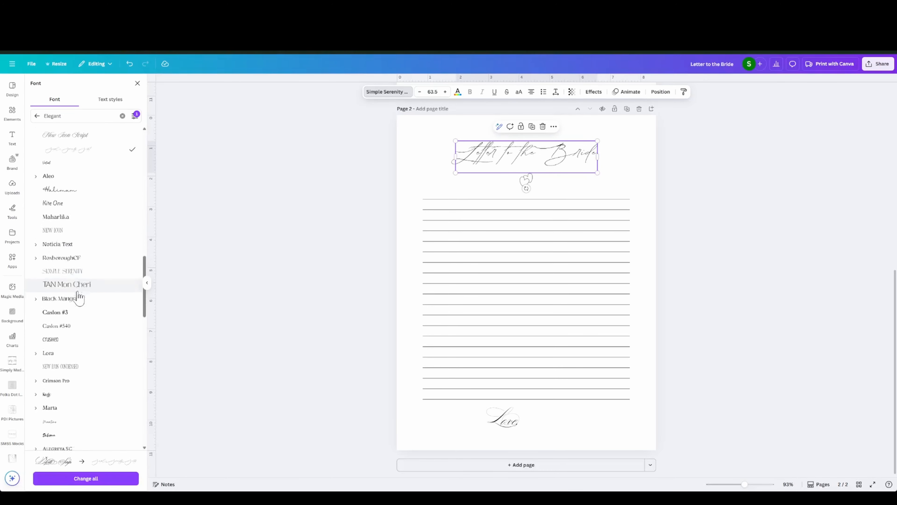
pyautogui.scroll(-2, 78, 295)
pyautogui.click(78, 294)
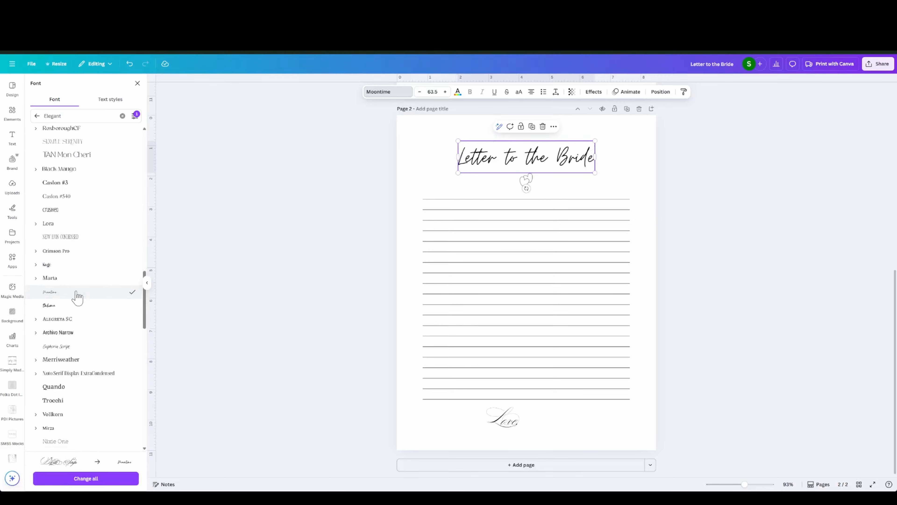
# Set the second page's heading in Euphoria Script and enlarge it to nearly the width of the writing lines.
pyautogui.click(81, 347)
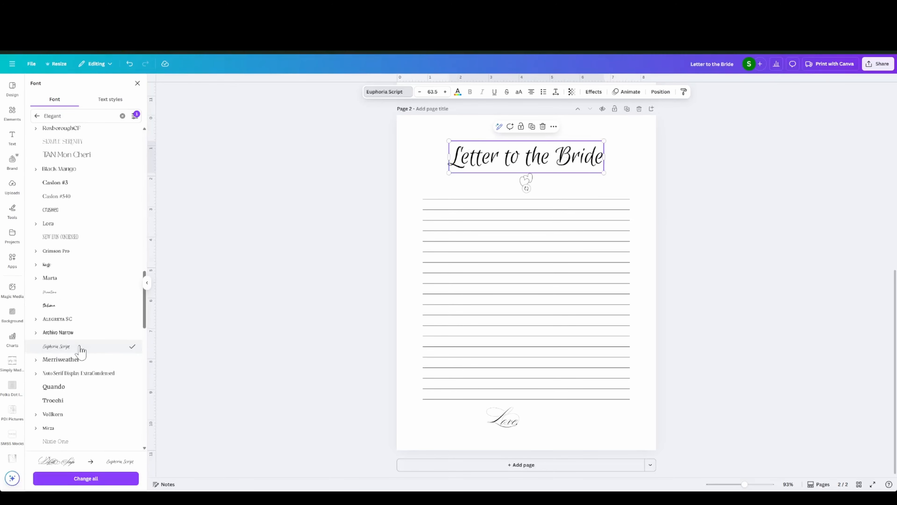
pyautogui.moveTo(449, 172); pyautogui.dragTo(475, 164)
# Set the second page's "Love," closing in Euphoria Script and move the double hearts up closer to the heading.
pyautogui.click(502, 419)
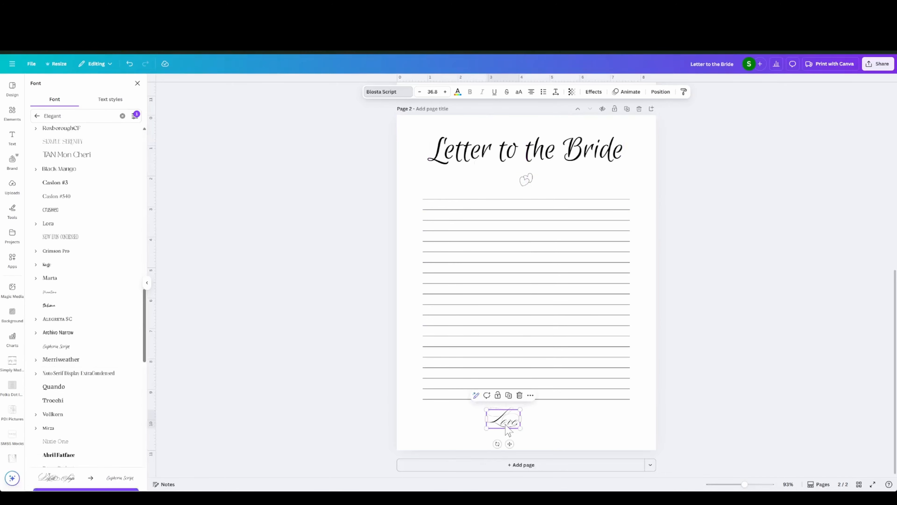
pyautogui.click(60, 346)
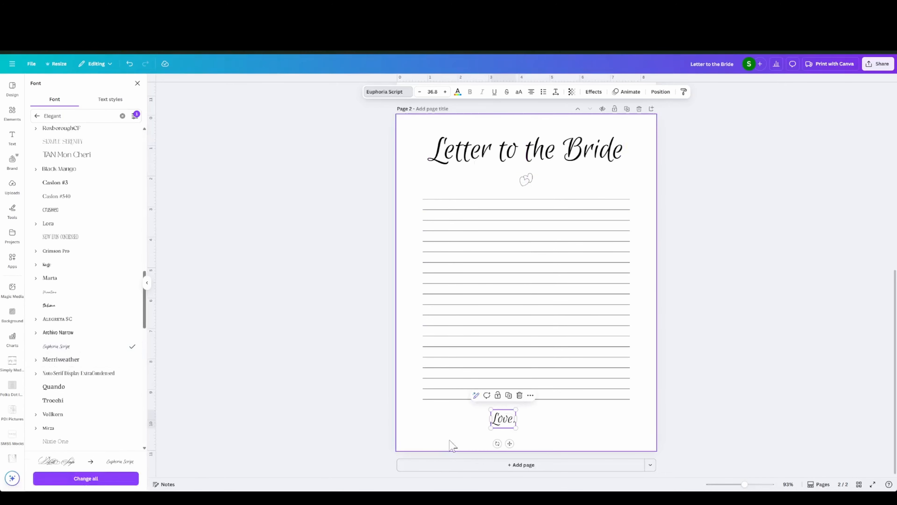
pyautogui.press('Escape')
pyautogui.click(310, 396)
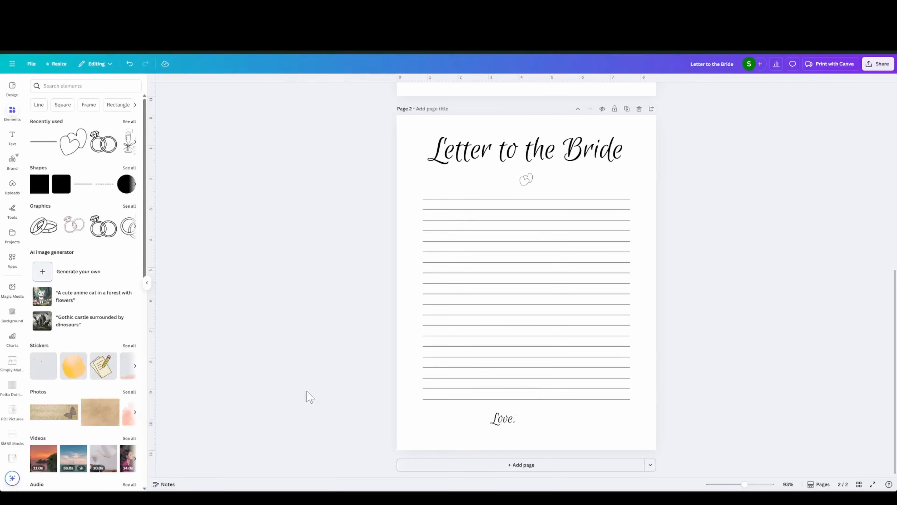
pyautogui.moveTo(525, 179); pyautogui.dragTo(526, 172)
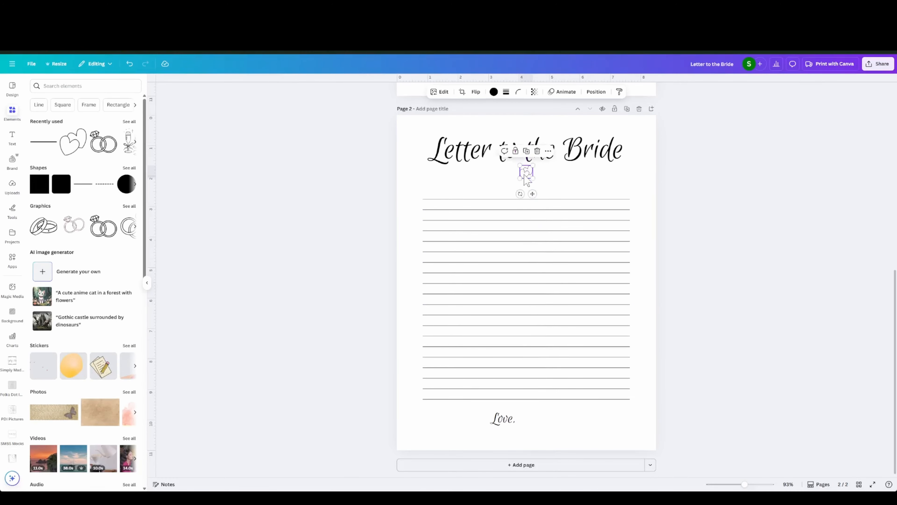
pyautogui.click(349, 237)
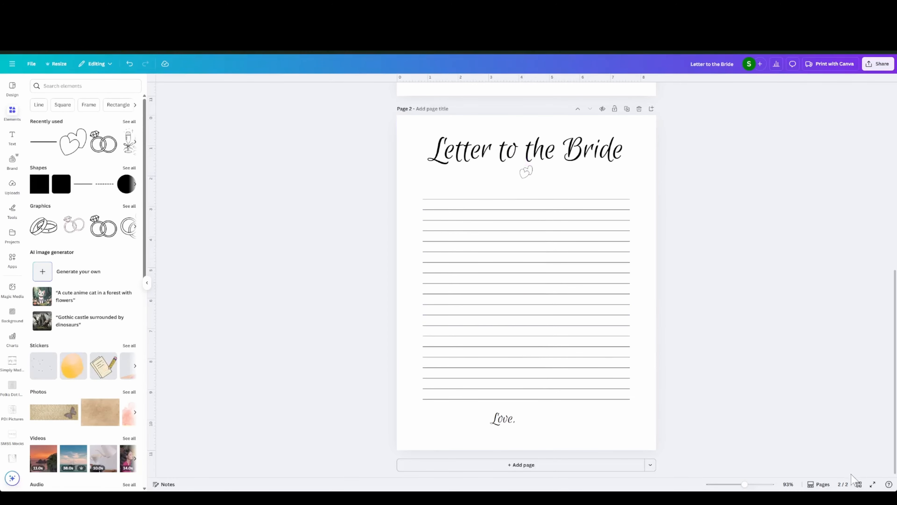
# Delete all the writing lines from the second page and show both pages in the grid overview.
pyautogui.click(860, 484)
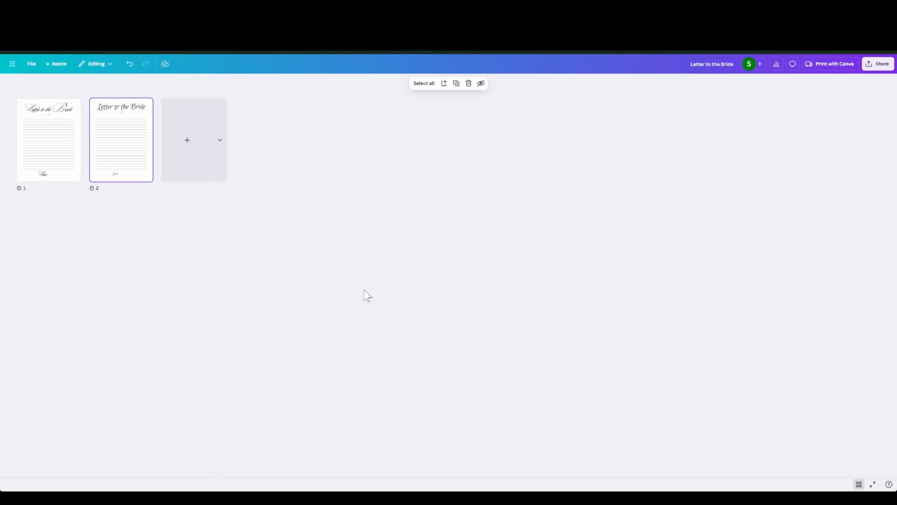
pyautogui.doubleClick(138, 172)
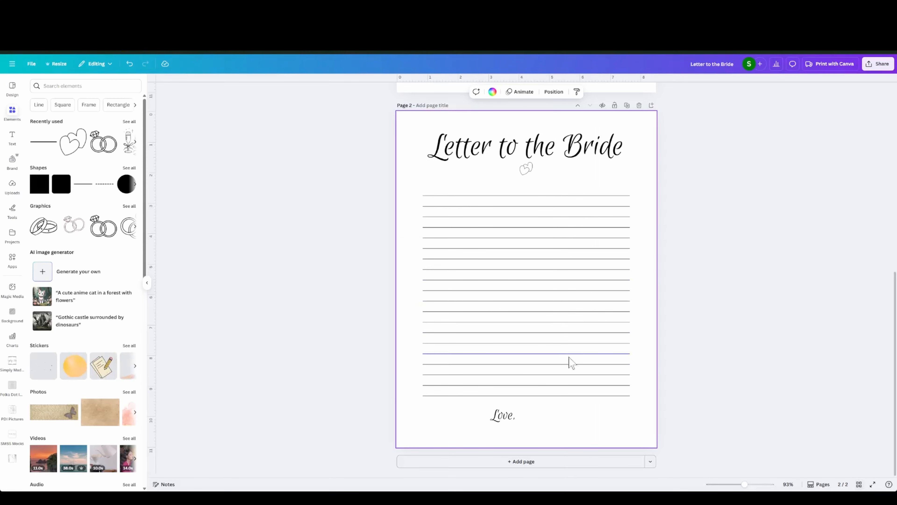
pyautogui.moveTo(611, 411); pyautogui.dragTo(567, 193)
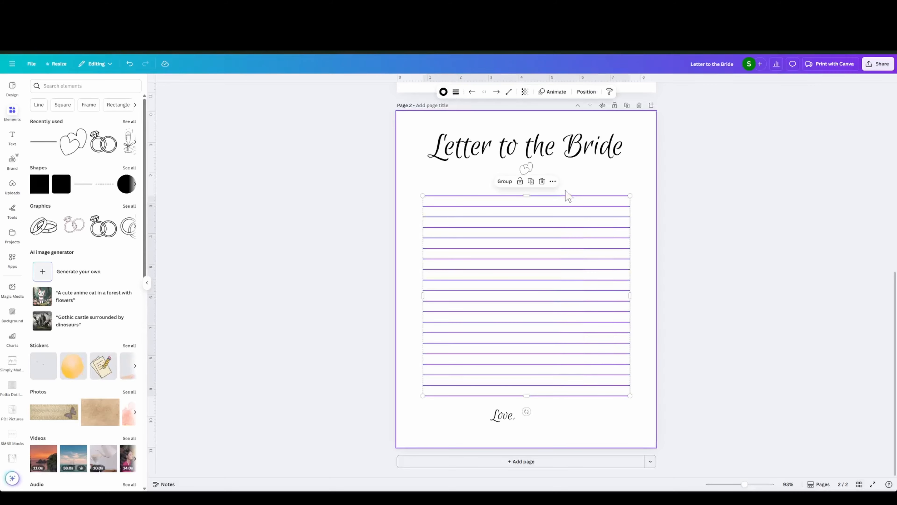
pyautogui.press('Delete')
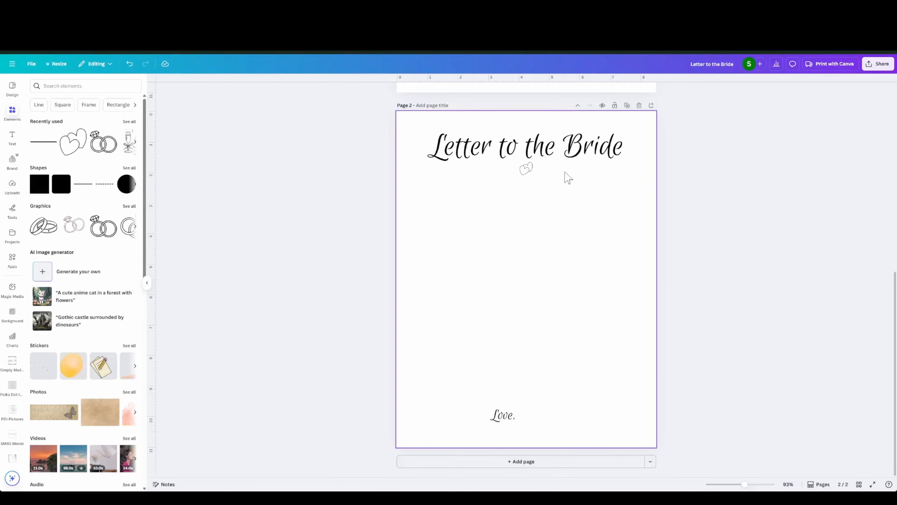
pyautogui.click(859, 484)
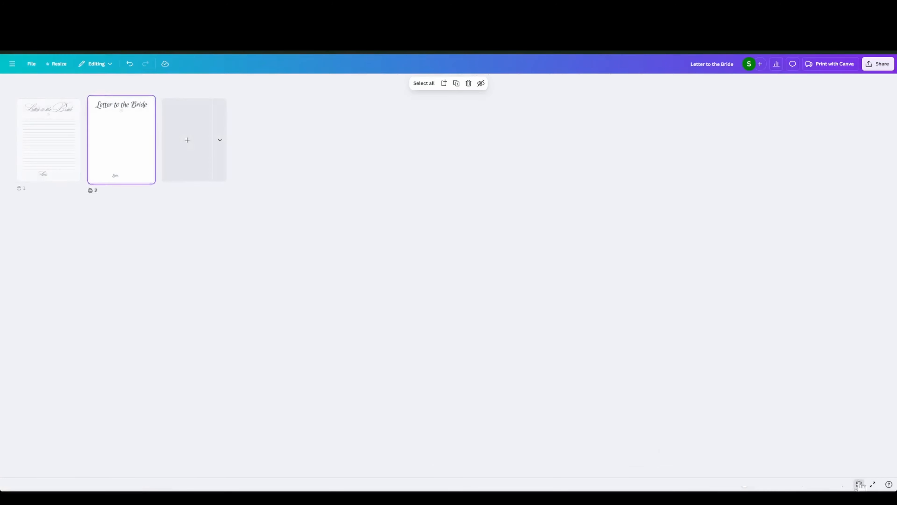
# Open the first page and review the design's download options with PDF Standard as the file type.
pyautogui.doubleClick(26, 131)
pyautogui.click(878, 64)
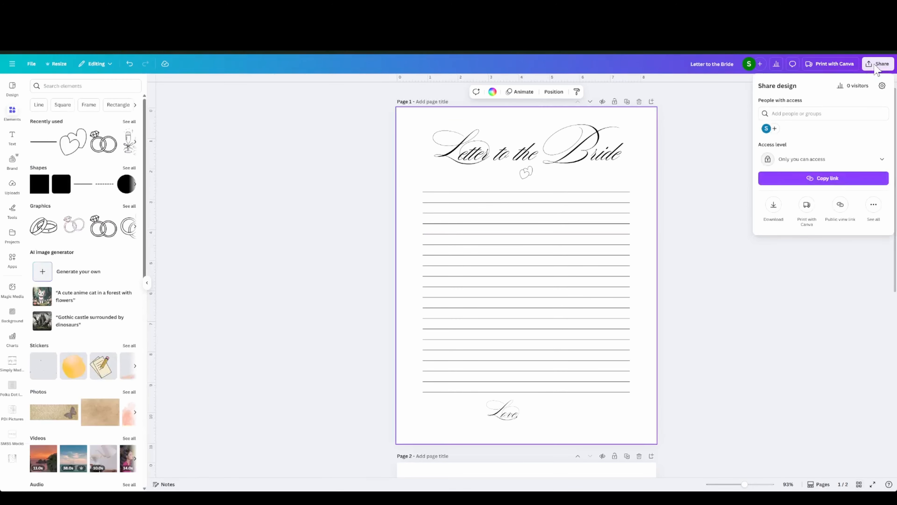
pyautogui.click(774, 205)
pyautogui.click(830, 112)
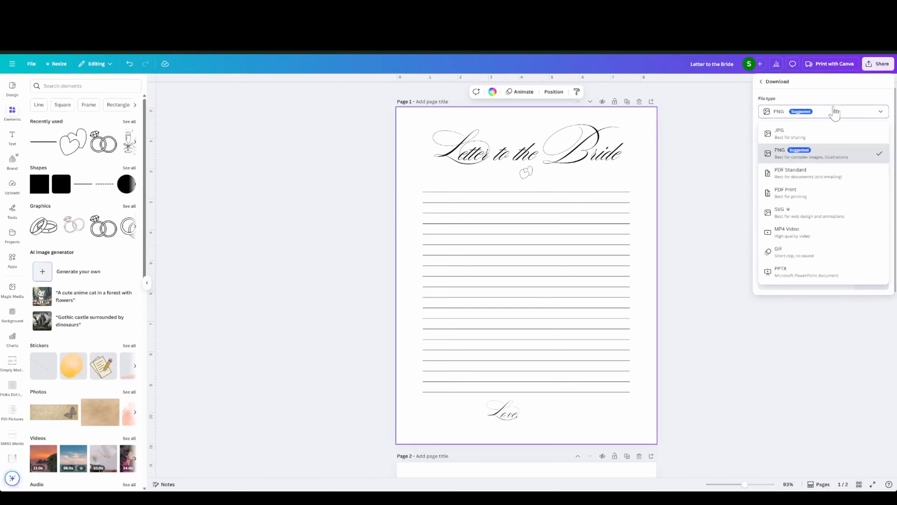
pyautogui.click(804, 170)
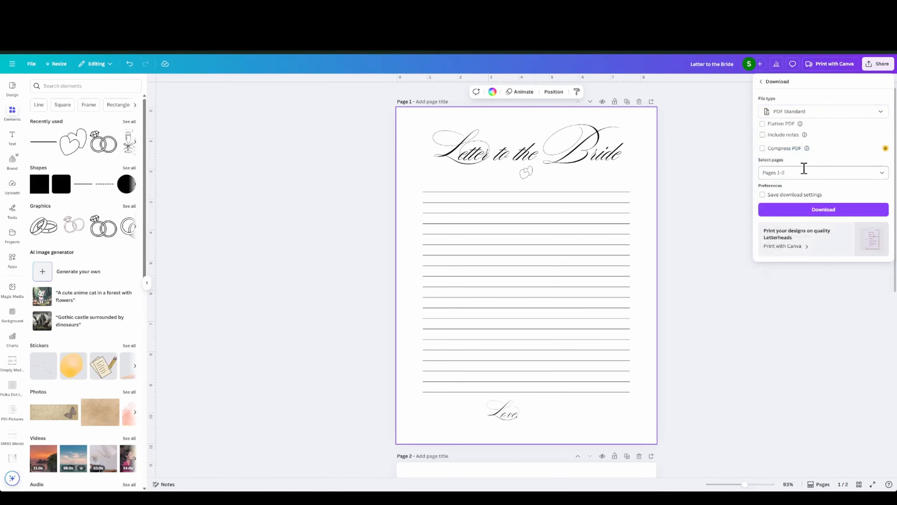
pyautogui.click(709, 178)
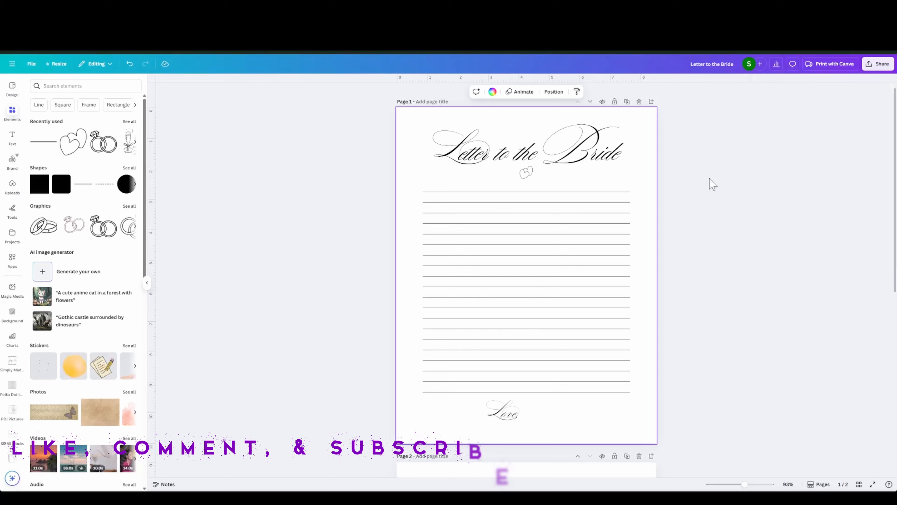